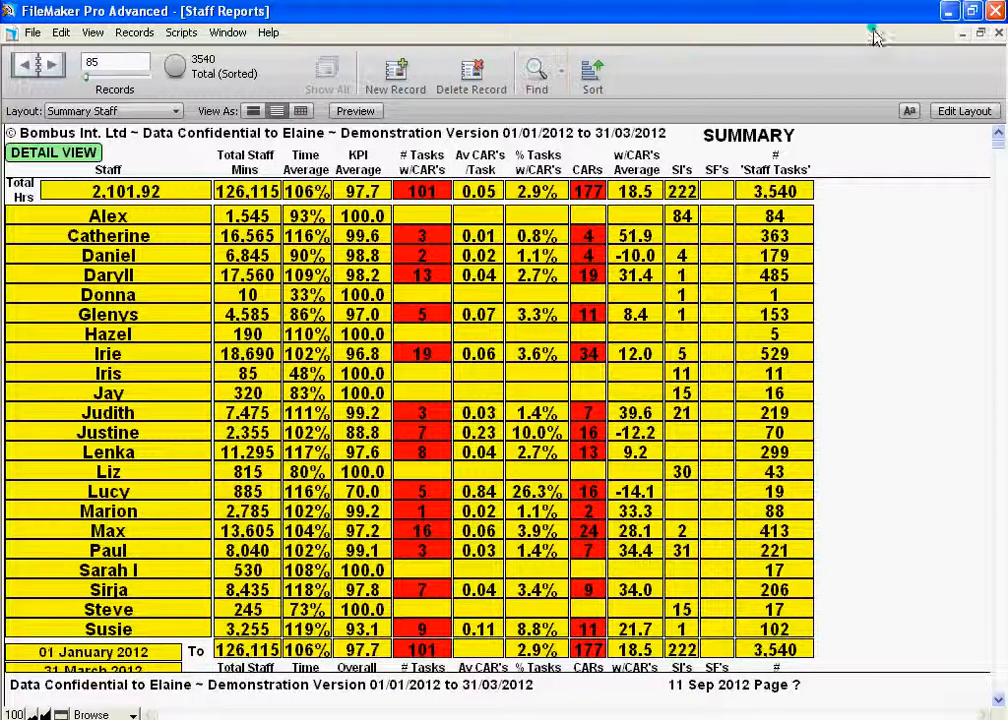
Step: Access the staff records from the main entry screen and view the details of the second staff member listed
{"action": "left_click", "coordinate": [961, 33]}
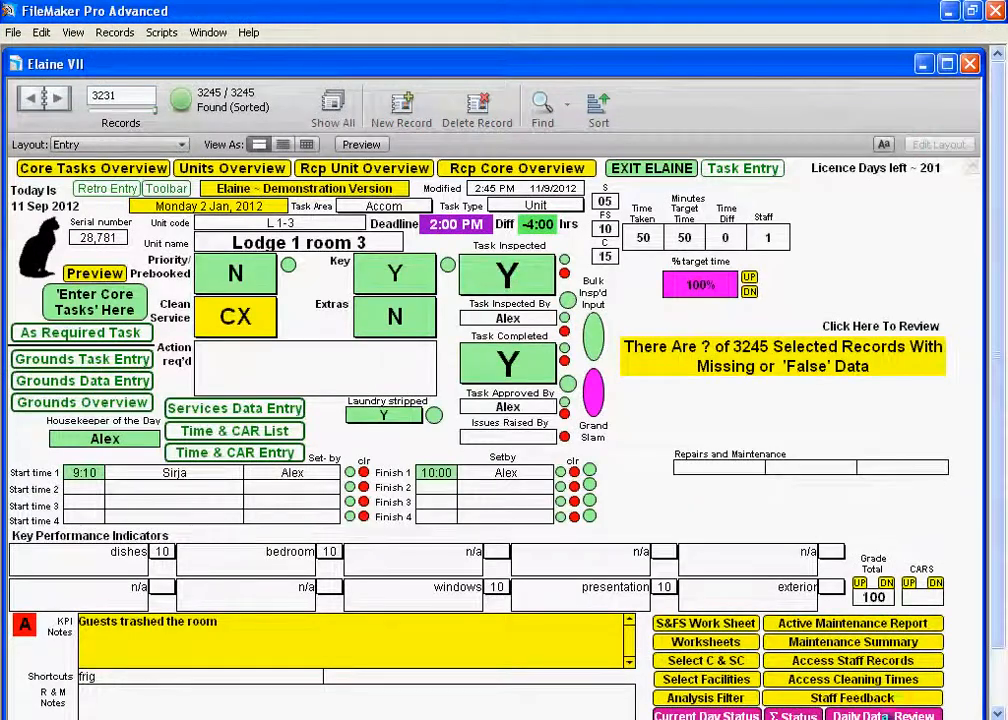
{"action": "left_click", "coordinate": [859, 663]}
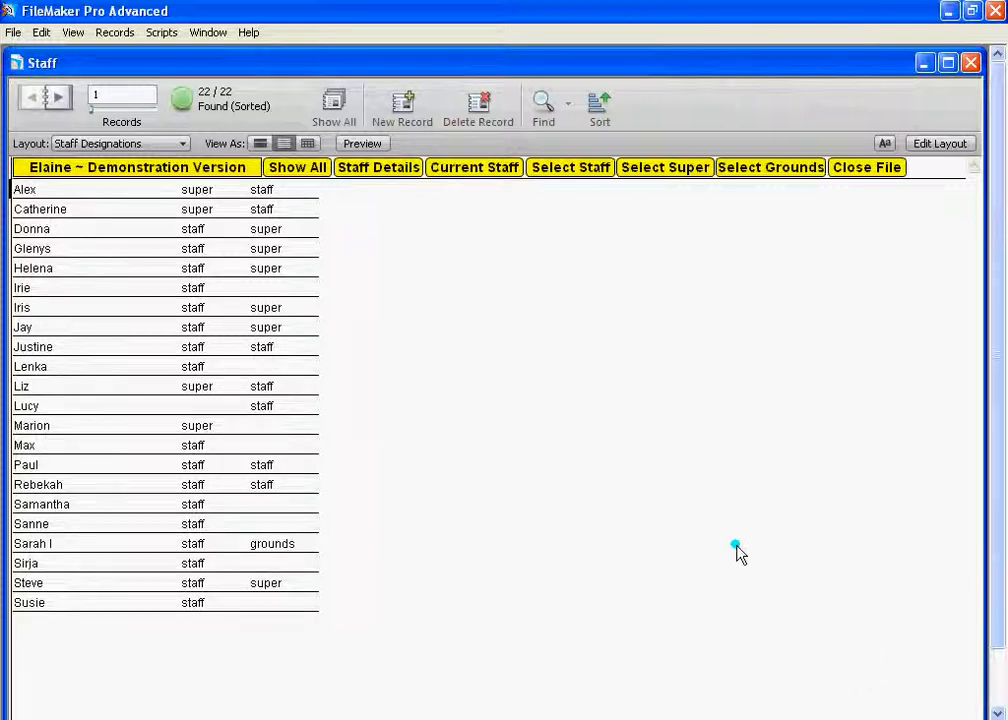
{"action": "left_click", "coordinate": [37, 210]}
{"action": "left_click", "coordinate": [377, 172]}
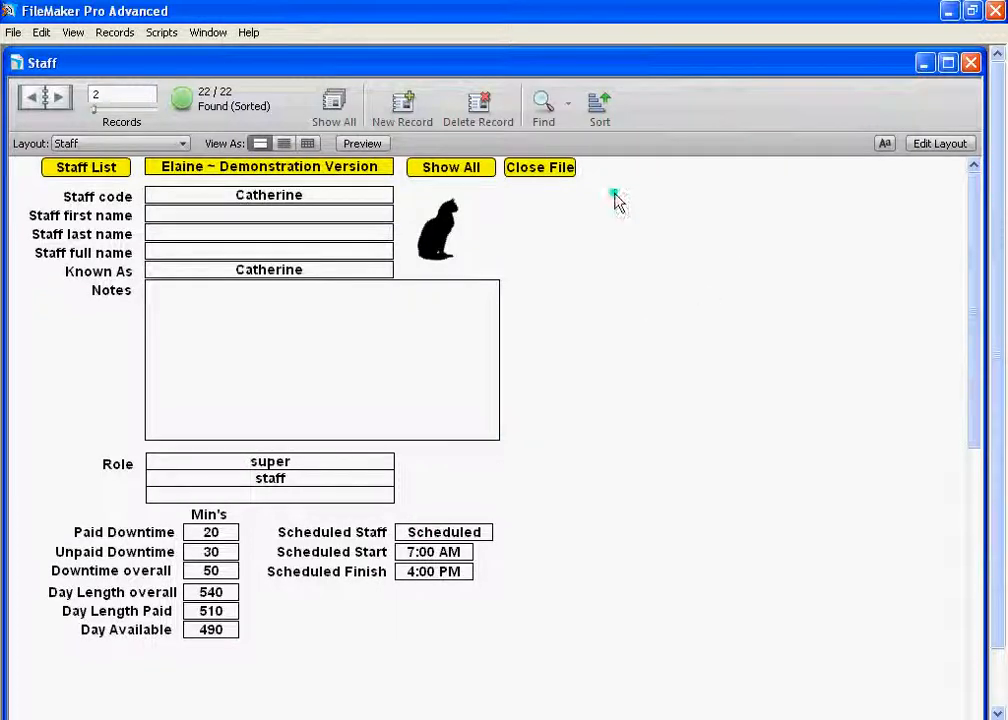
Step: Return to the Staff Reports window and show it in the Time Useage Analysis Details layout
{"action": "left_click", "coordinate": [206, 33]}
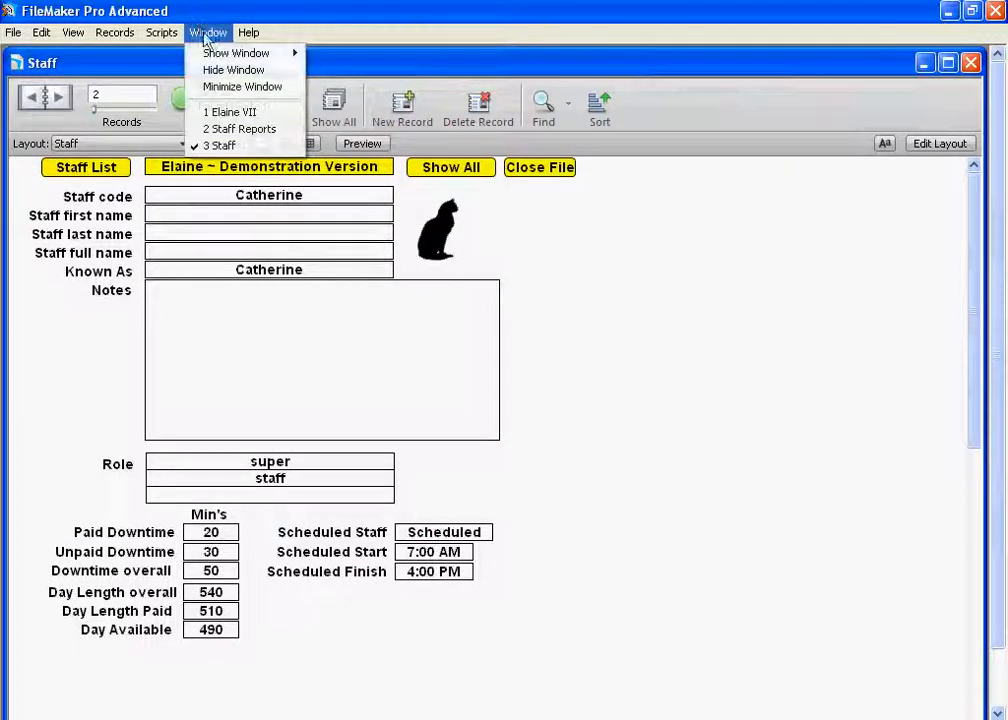
{"action": "left_click", "coordinate": [252, 132]}
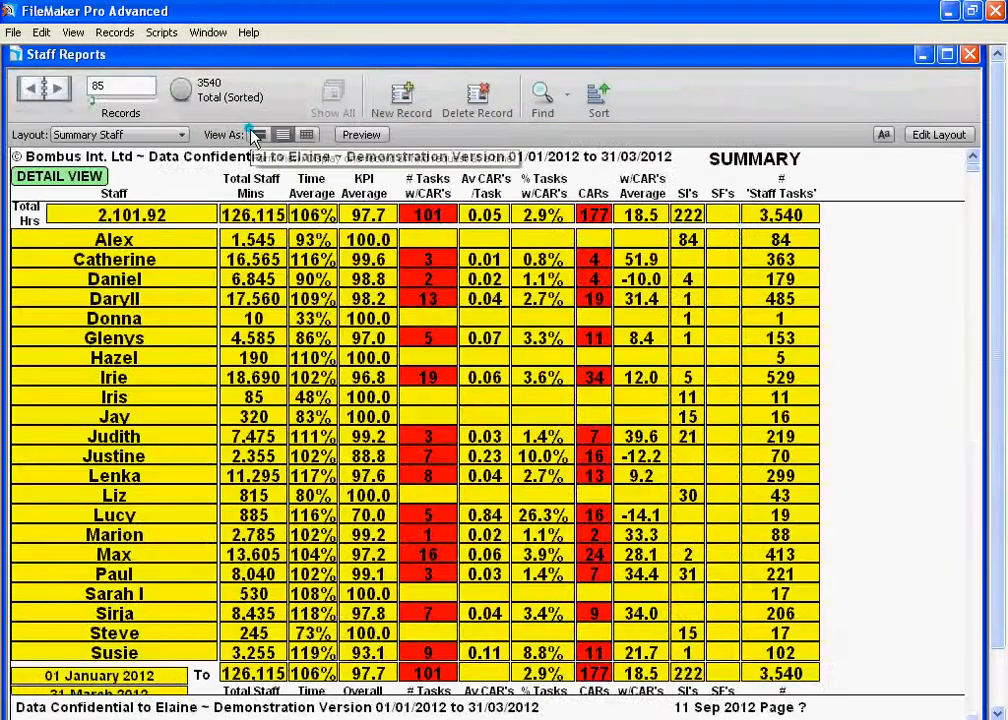
{"action": "left_click", "coordinate": [130, 136]}
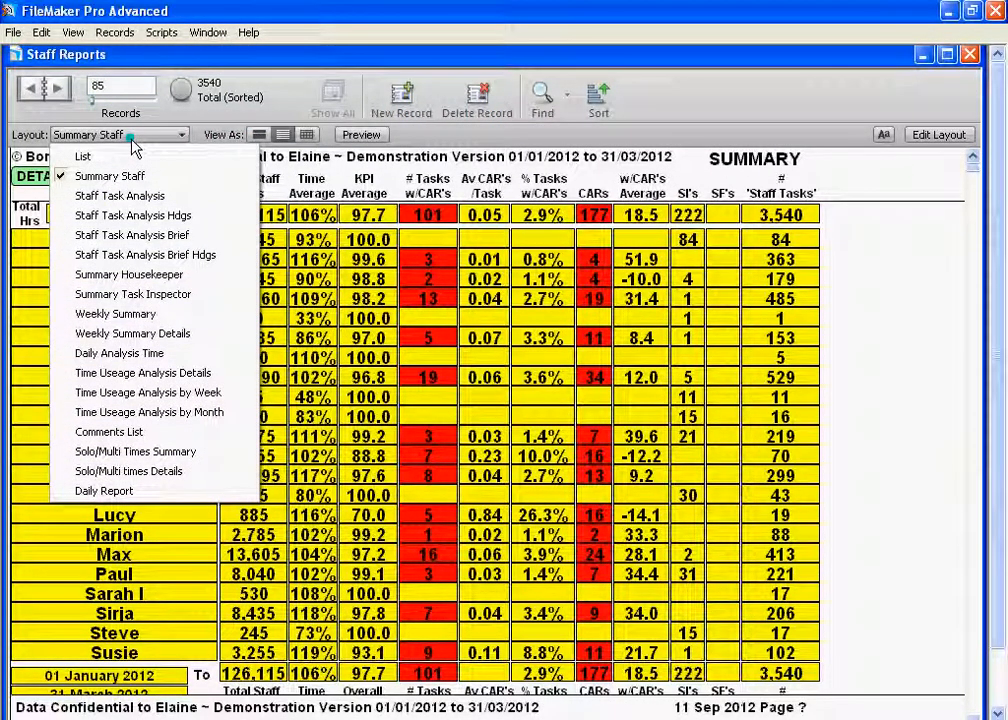
{"action": "left_click", "coordinate": [163, 375]}
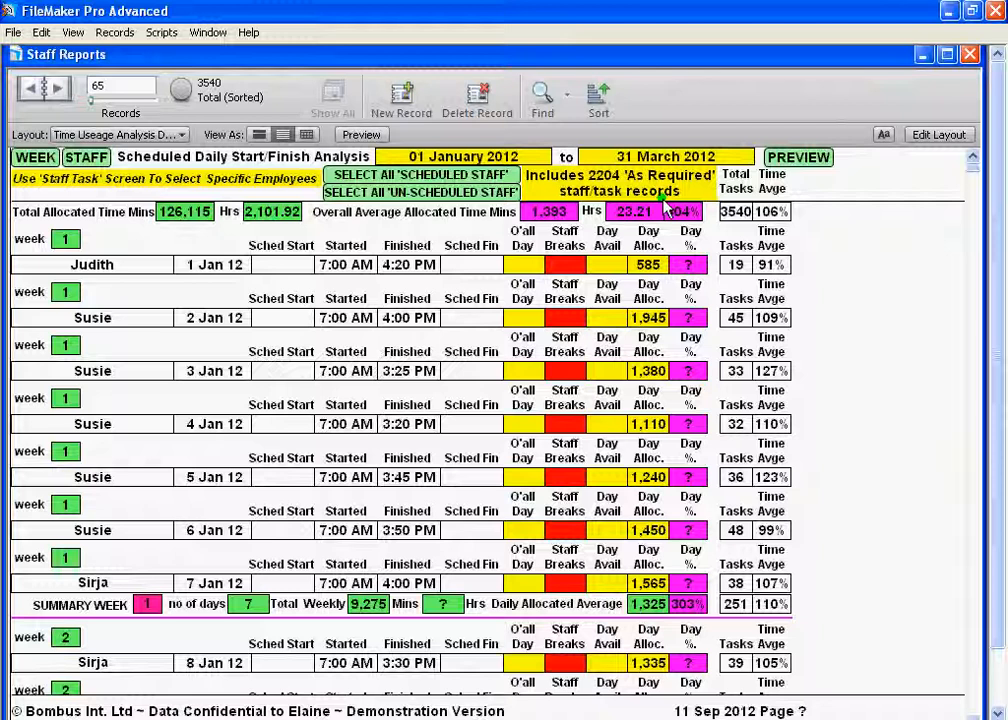
Step: Limit the time usage report to all scheduled staff and look through their daily entries and weekly summaries
{"action": "left_click", "coordinate": [446, 187]}
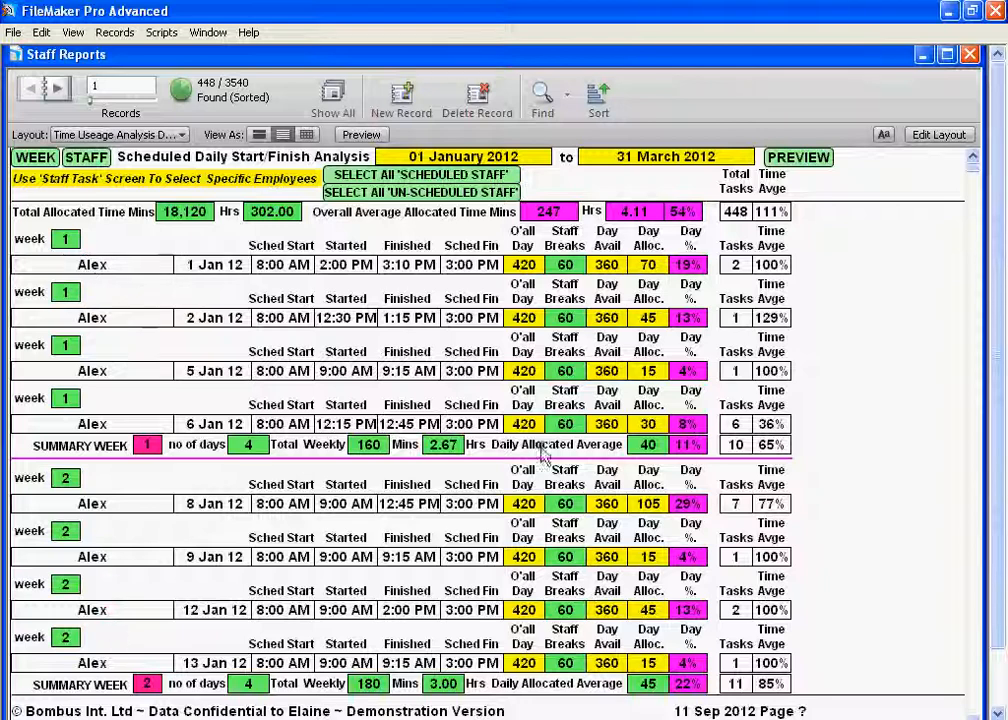
{"action": "scroll", "coordinate": [920, 463], "scroll_direction": "down", "scroll_amount": 4}
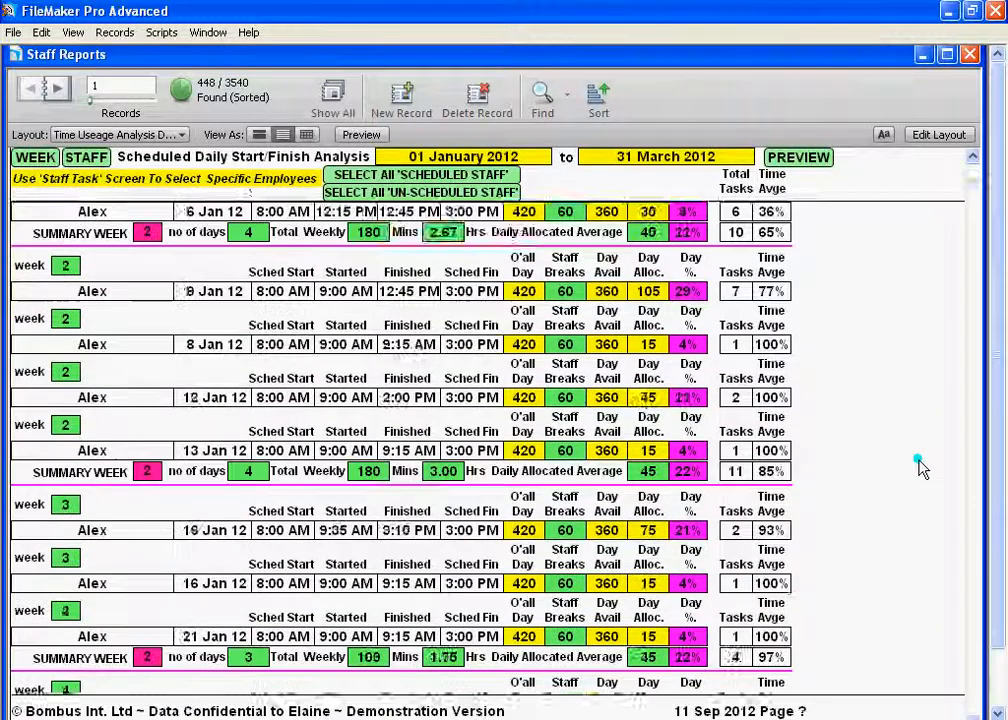
{"action": "scroll", "coordinate": [918, 462], "scroll_direction": "down", "scroll_amount": 15}
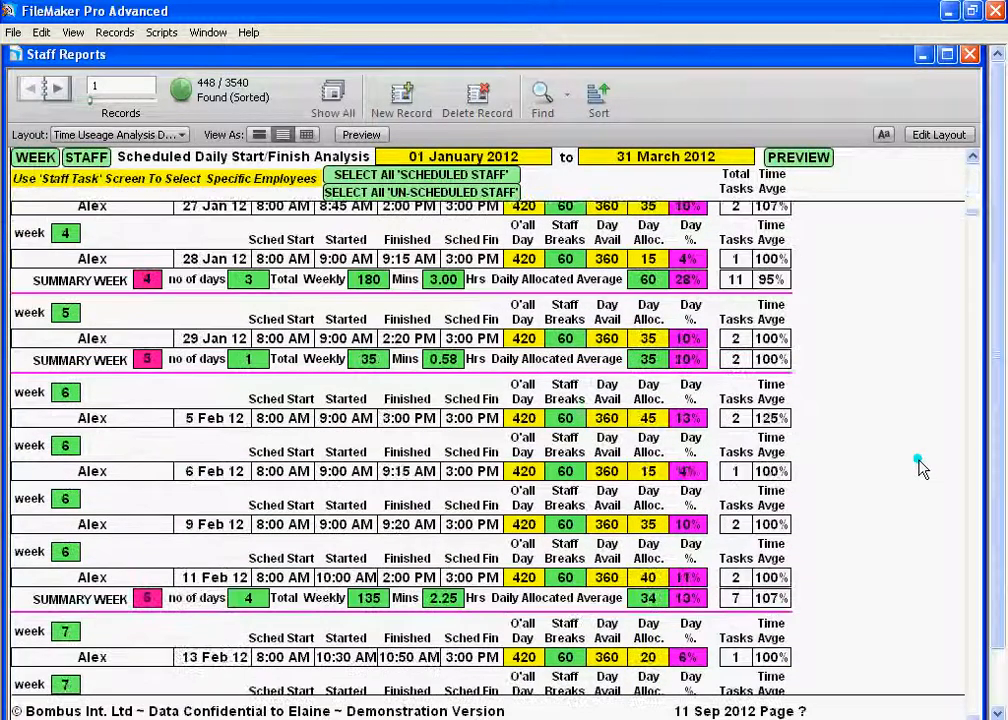
{"action": "scroll", "coordinate": [920, 466], "scroll_direction": "down", "scroll_amount": 15}
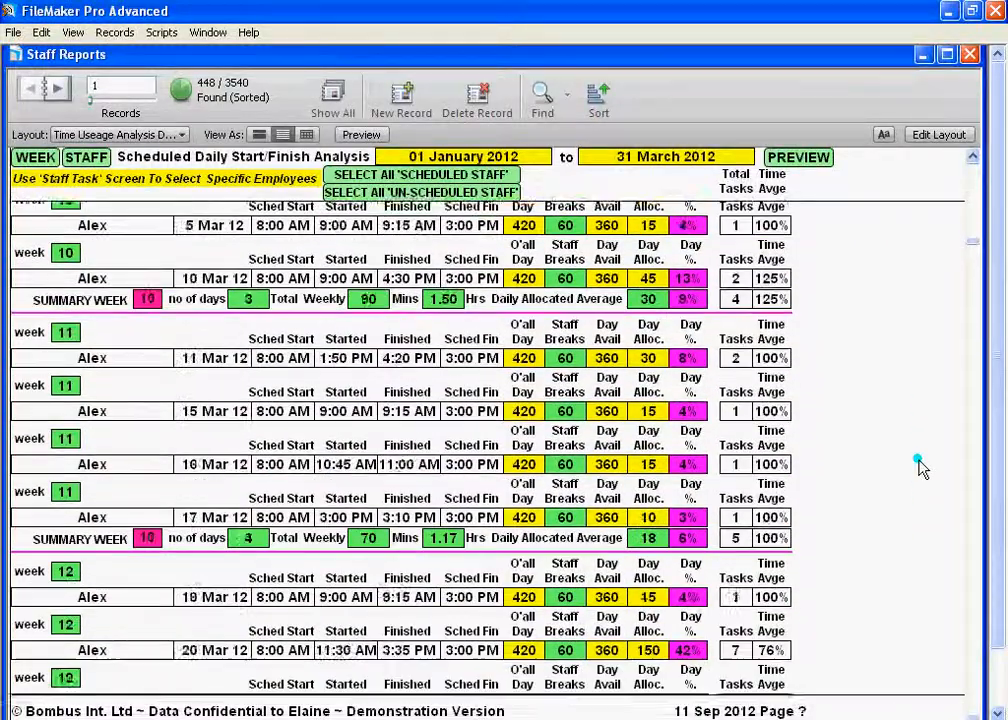
{"action": "scroll", "coordinate": [920, 466], "scroll_direction": "down", "scroll_amount": 10}
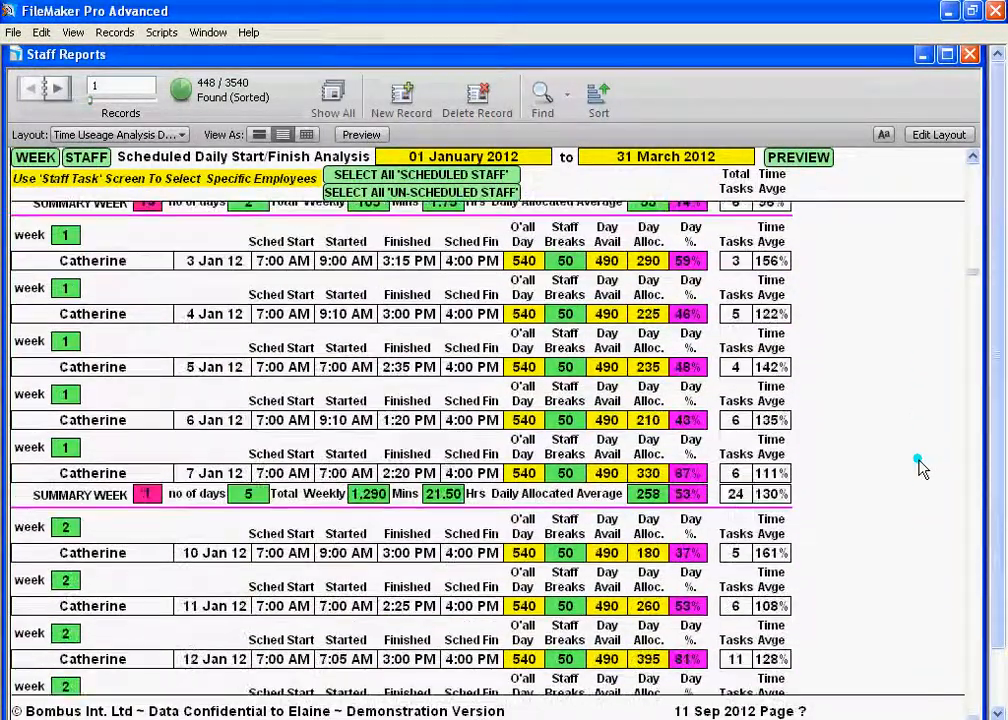
{"action": "scroll", "coordinate": [920, 466], "scroll_direction": "up", "scroll_amount": 15}
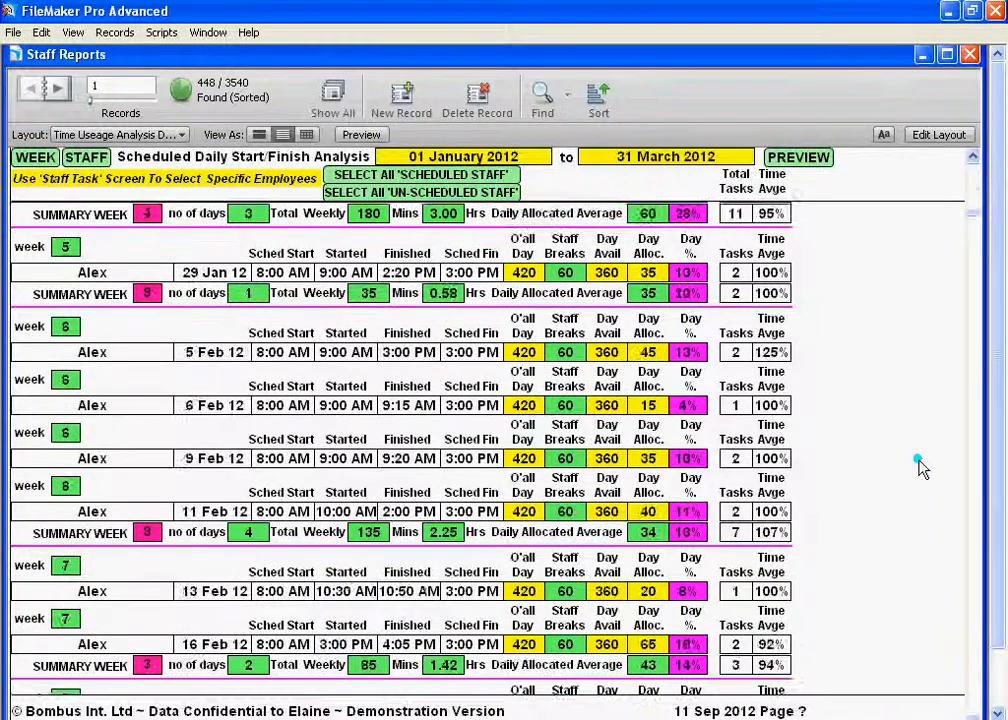
{"action": "scroll", "coordinate": [920, 466], "scroll_direction": "up", "scroll_amount": 10}
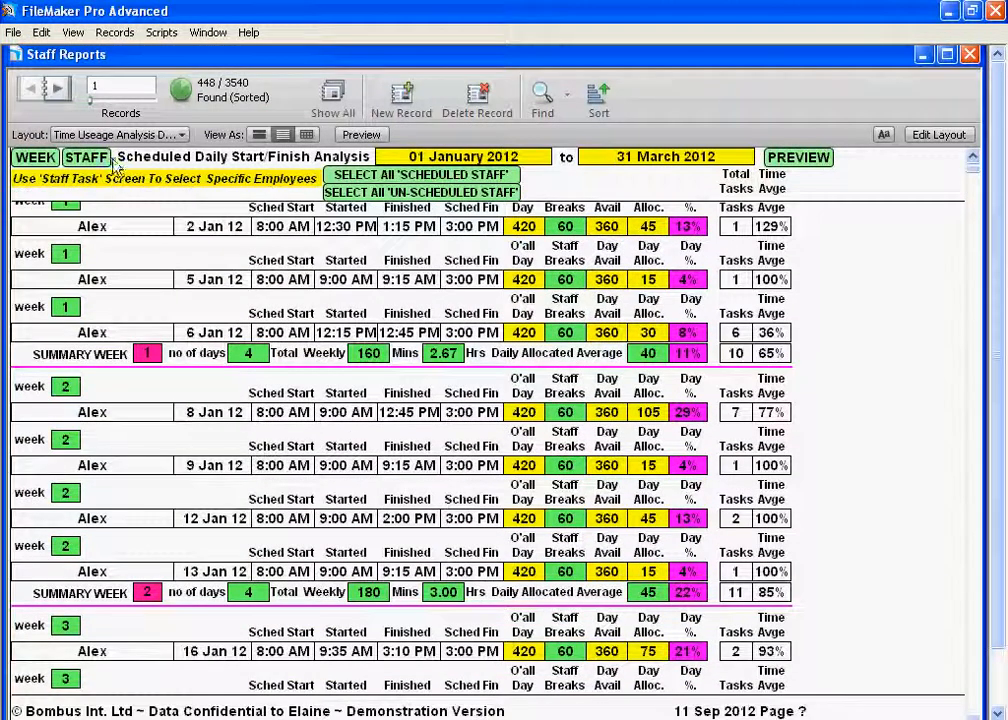
Step: Group the scheduled staff report by week and review the combined summary for week 1
{"action": "left_click", "coordinate": [40, 160]}
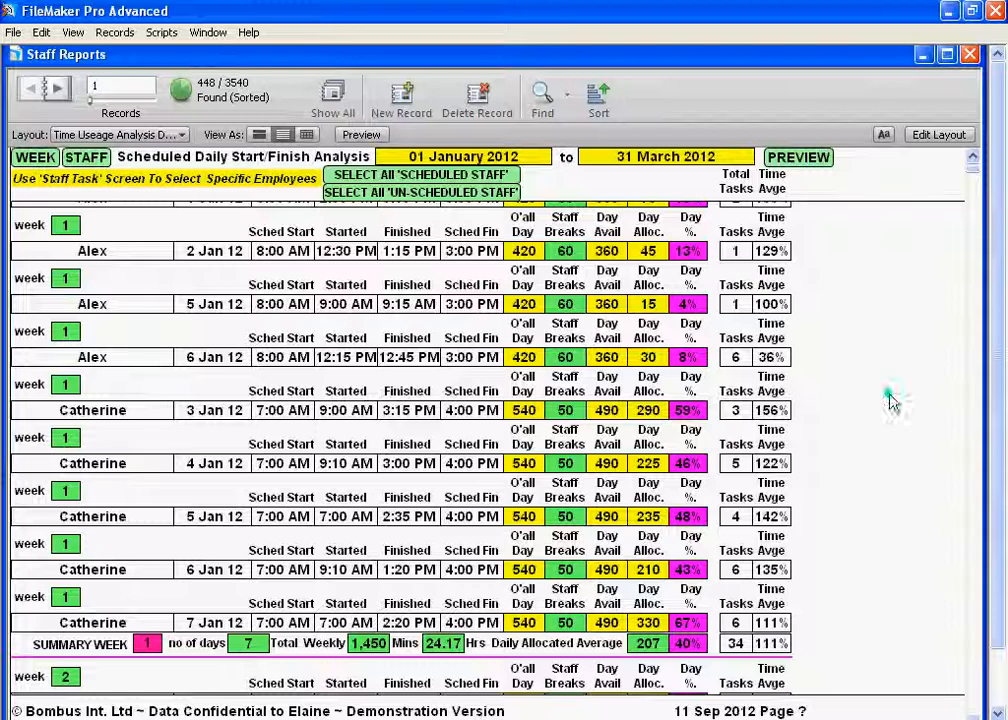
{"action": "scroll", "coordinate": [828, 312], "scroll_direction": "down", "scroll_amount": 4}
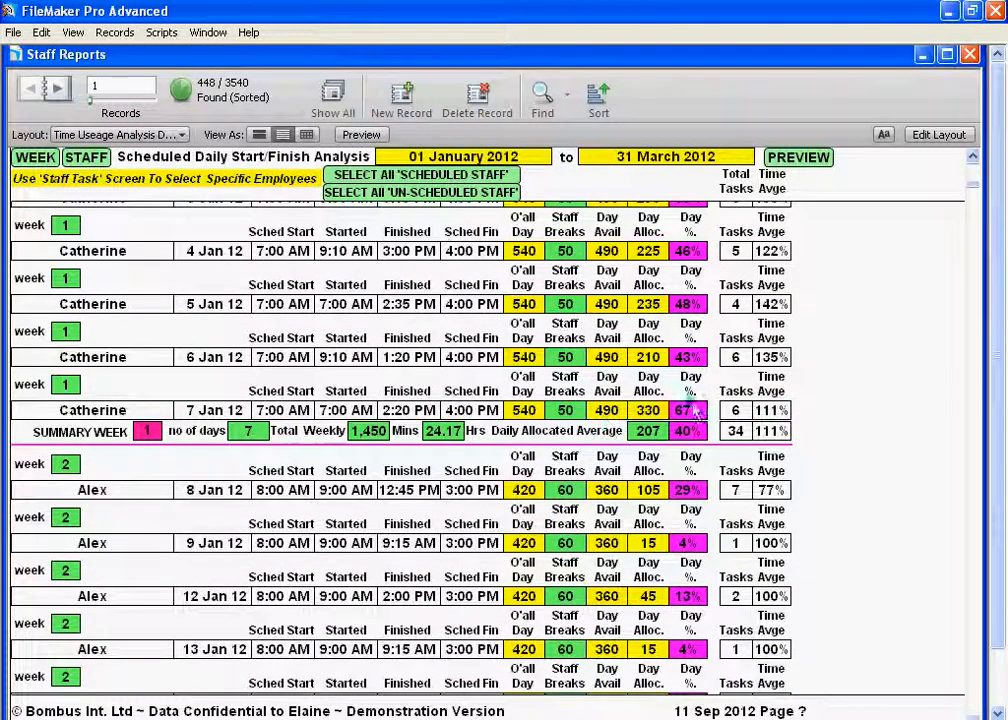
{"action": "scroll", "coordinate": [968, 322], "scroll_direction": "up", "scroll_amount": 5}
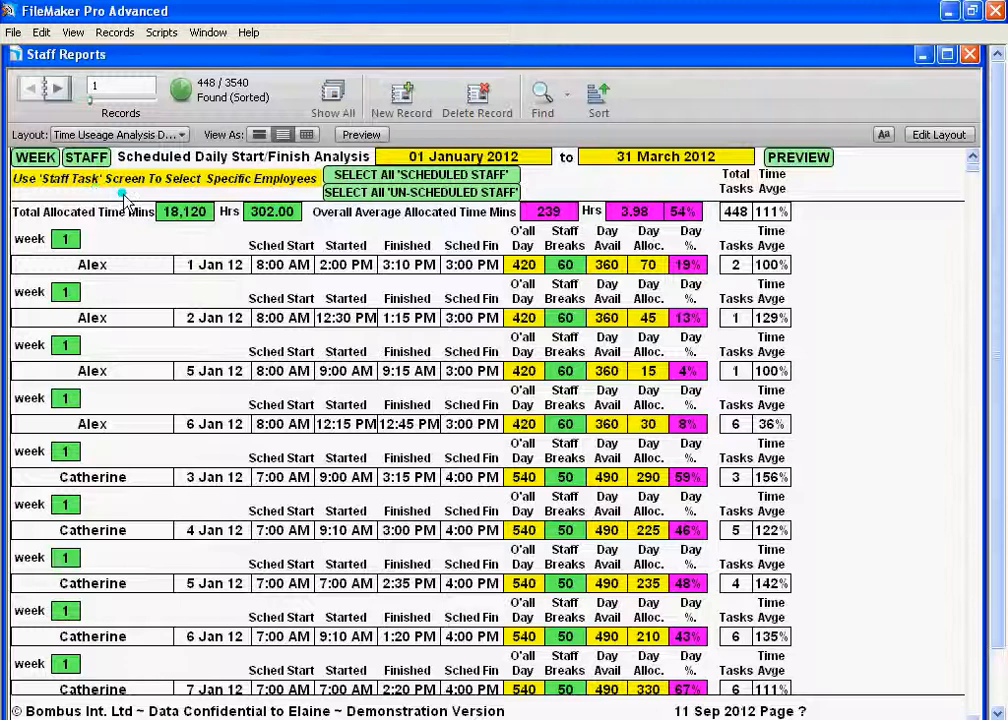
Step: Go to the Staff Task screen in browse view and find one employee's task records by staff name
{"action": "left_click", "coordinate": [147, 184]}
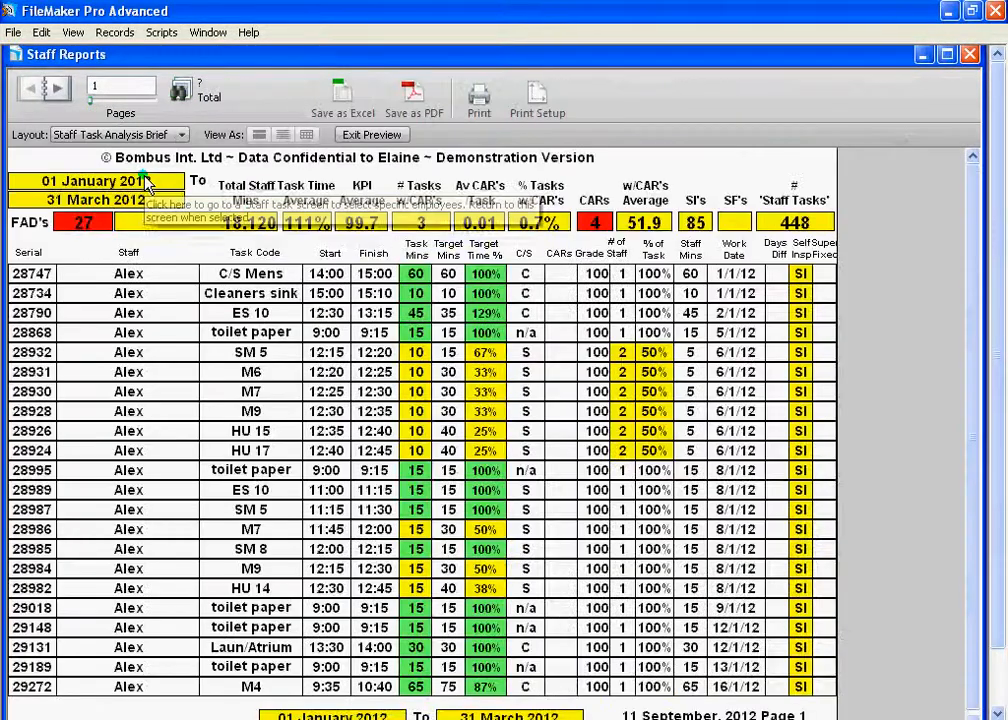
{"action": "left_click", "coordinate": [381, 135]}
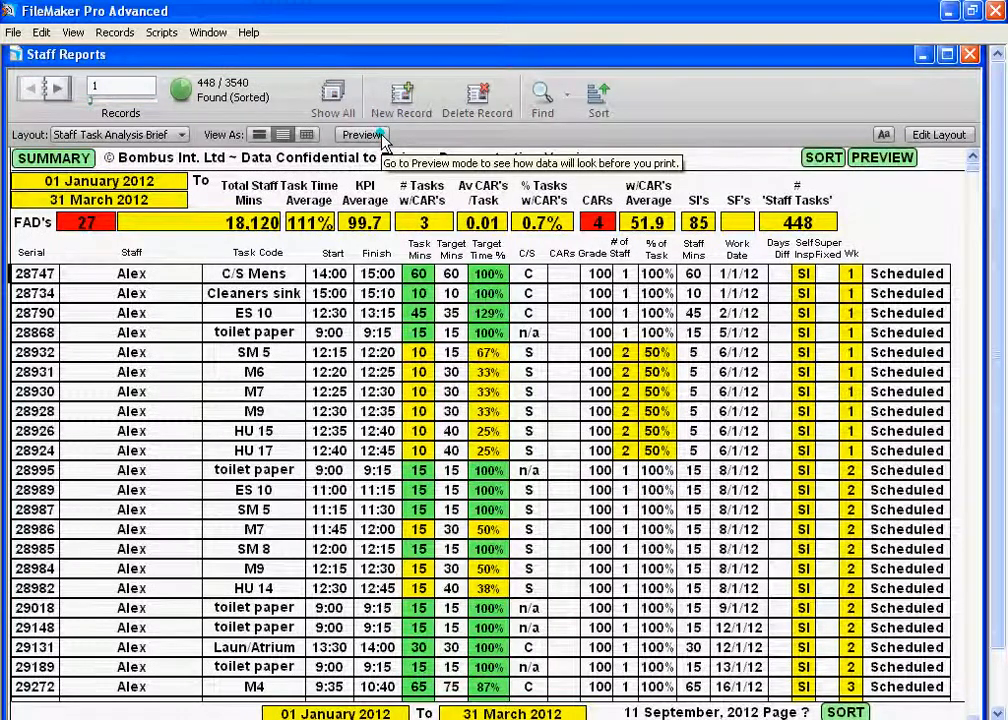
{"action": "left_click", "coordinate": [543, 96]}
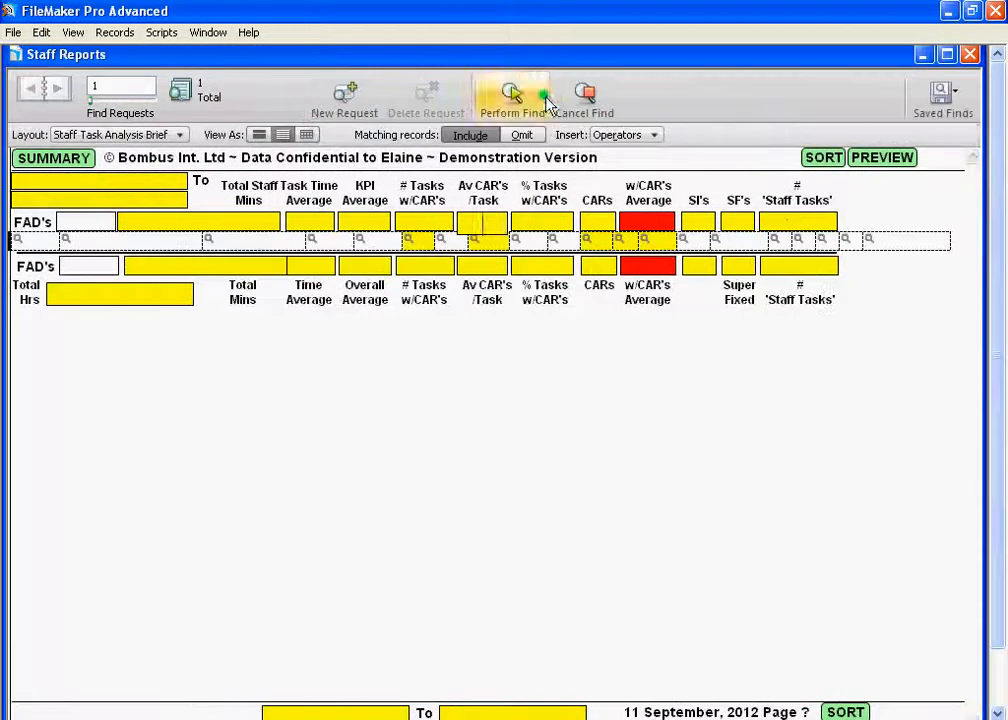
{"action": "left_click", "coordinate": [114, 241]}
{"action": "type", "text": "catherine"}
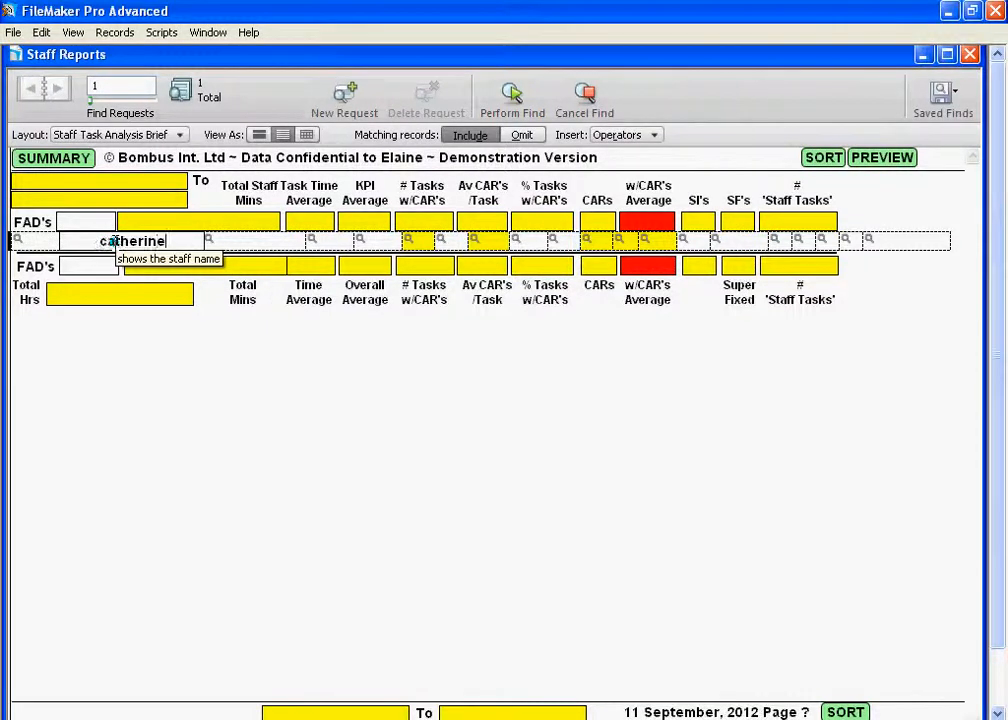
{"action": "key", "text": "Return"}
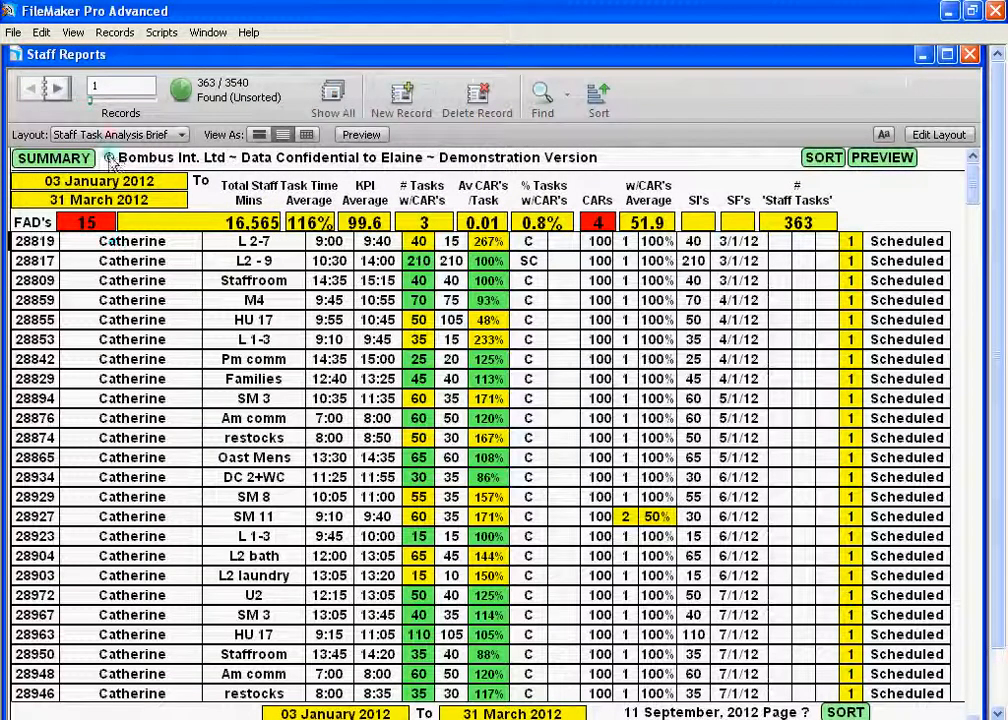
Step: View the found employee's records in the Time Useage Analysis Details layout and in the Time Useage Analysis by Week layout
{"action": "left_click", "coordinate": [124, 136]}
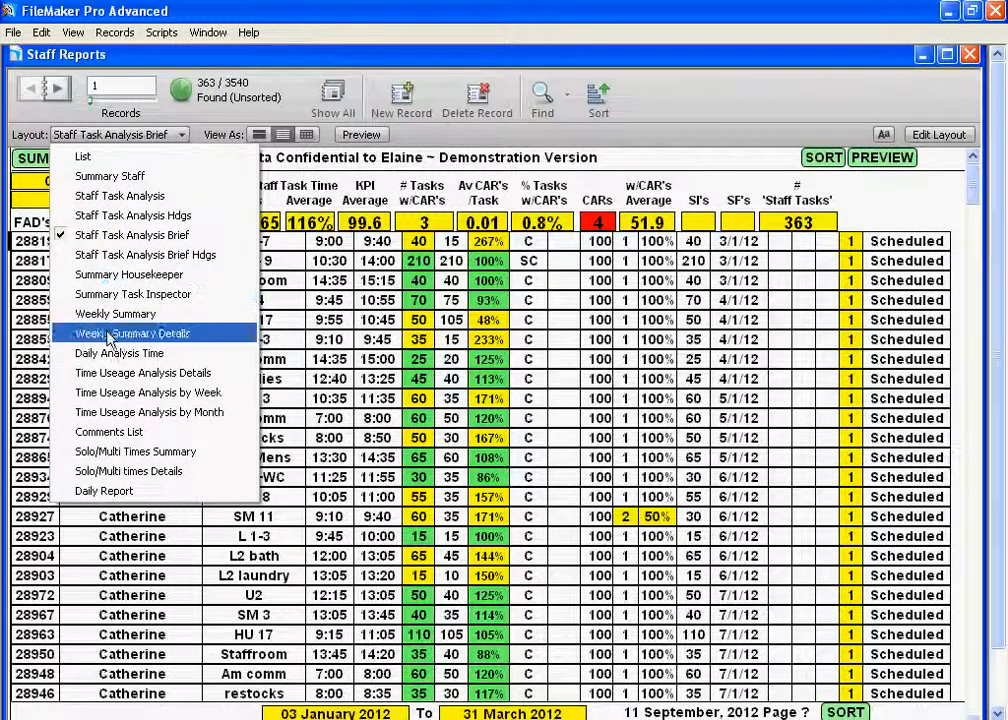
{"action": "left_click", "coordinate": [108, 375]}
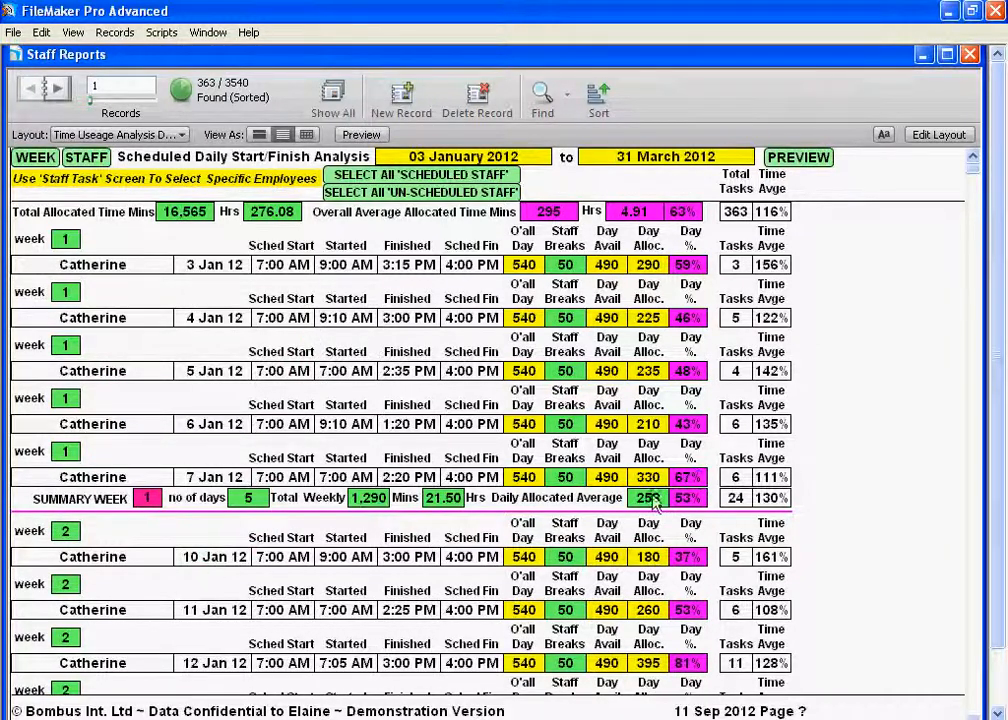
{"action": "left_click", "coordinate": [108, 136]}
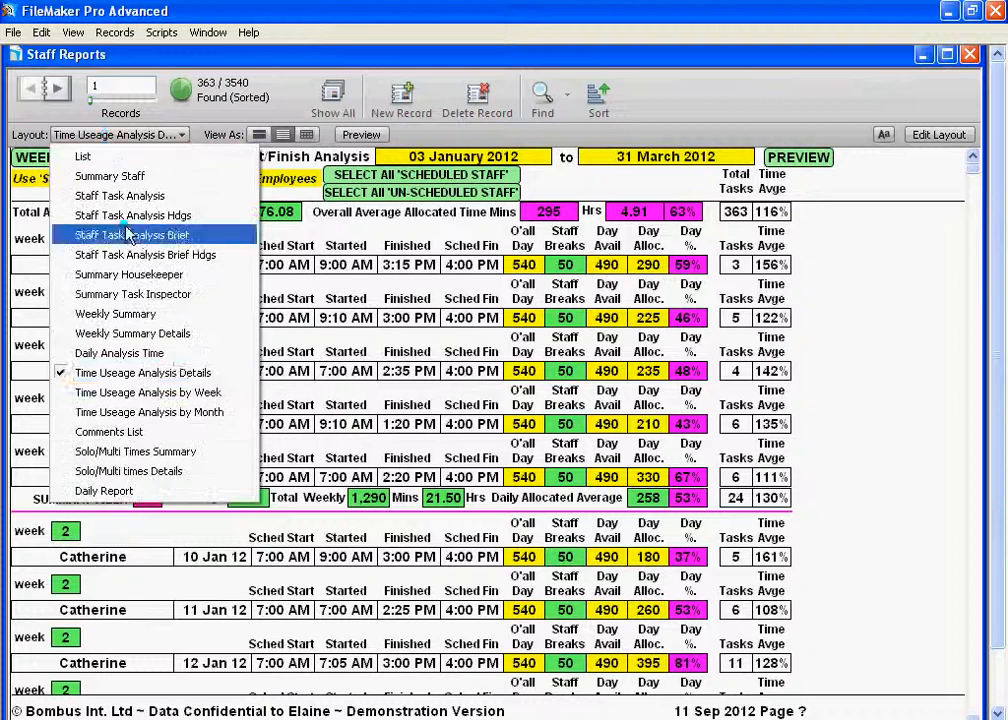
{"action": "left_click", "coordinate": [146, 394]}
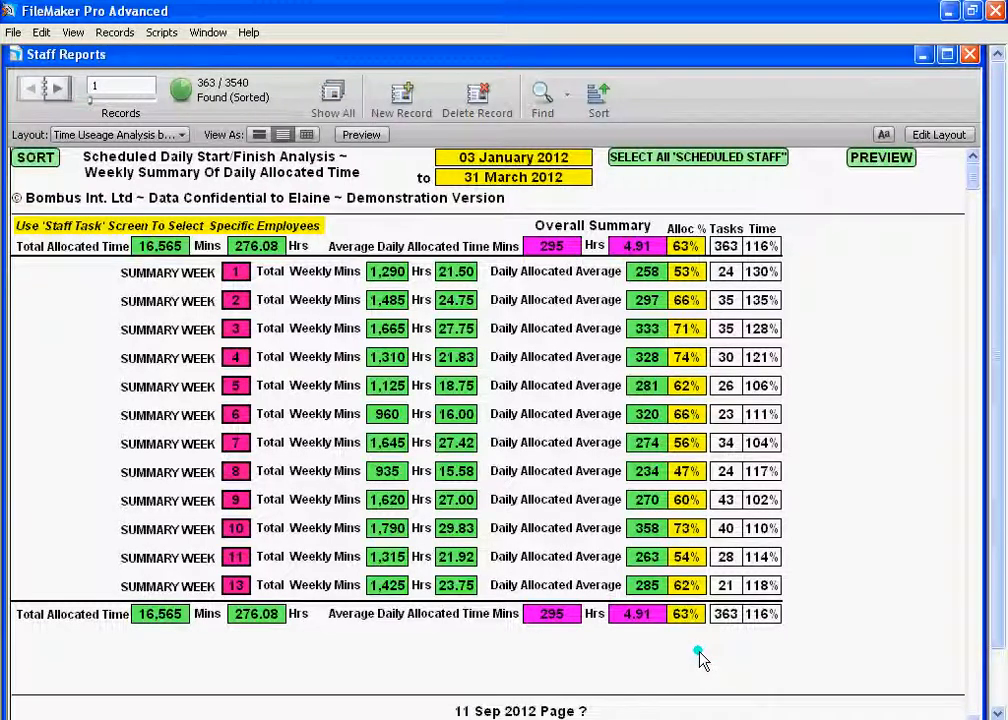
Step: Switch the report to the Time Useage Analysis by Month layout and select all scheduled staff
{"action": "left_click", "coordinate": [113, 136]}
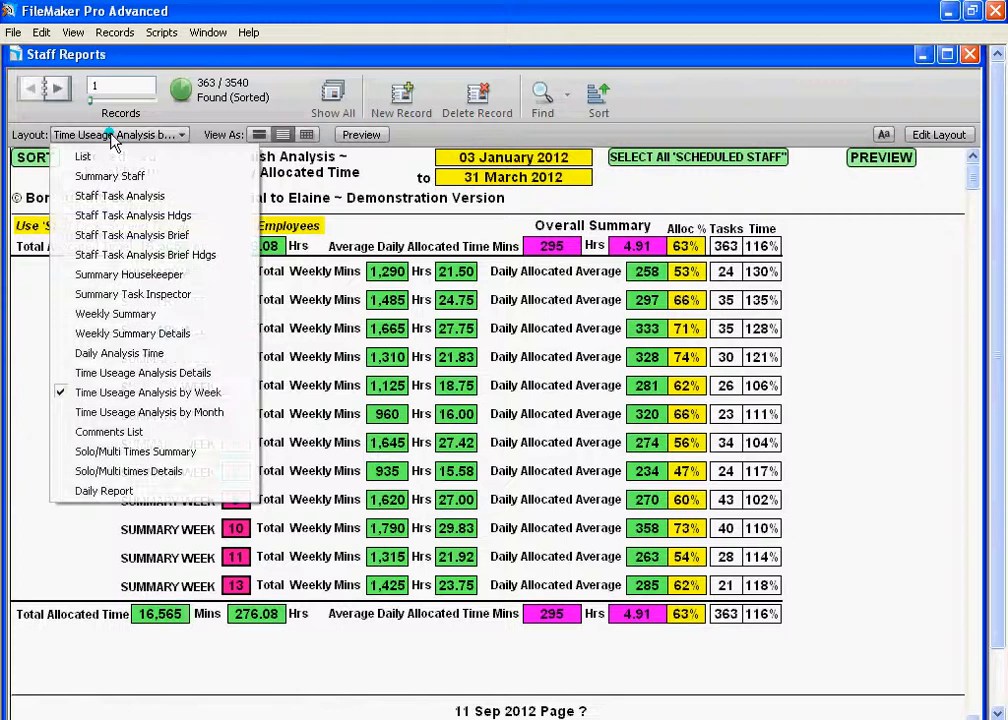
{"action": "left_click", "coordinate": [121, 413]}
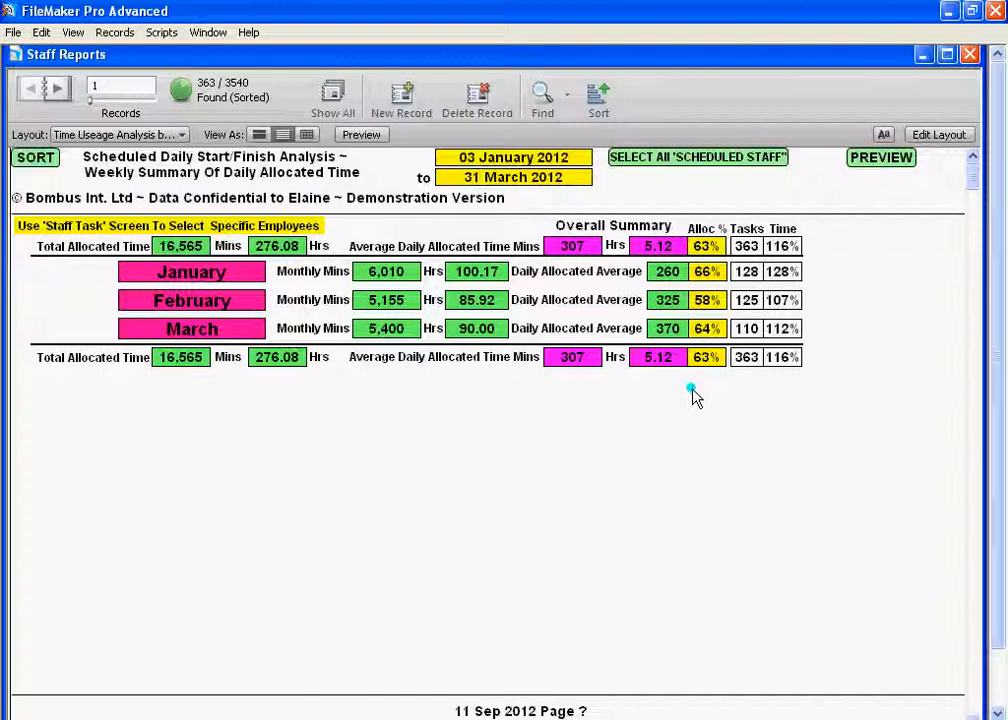
{"action": "left_click", "coordinate": [673, 159]}
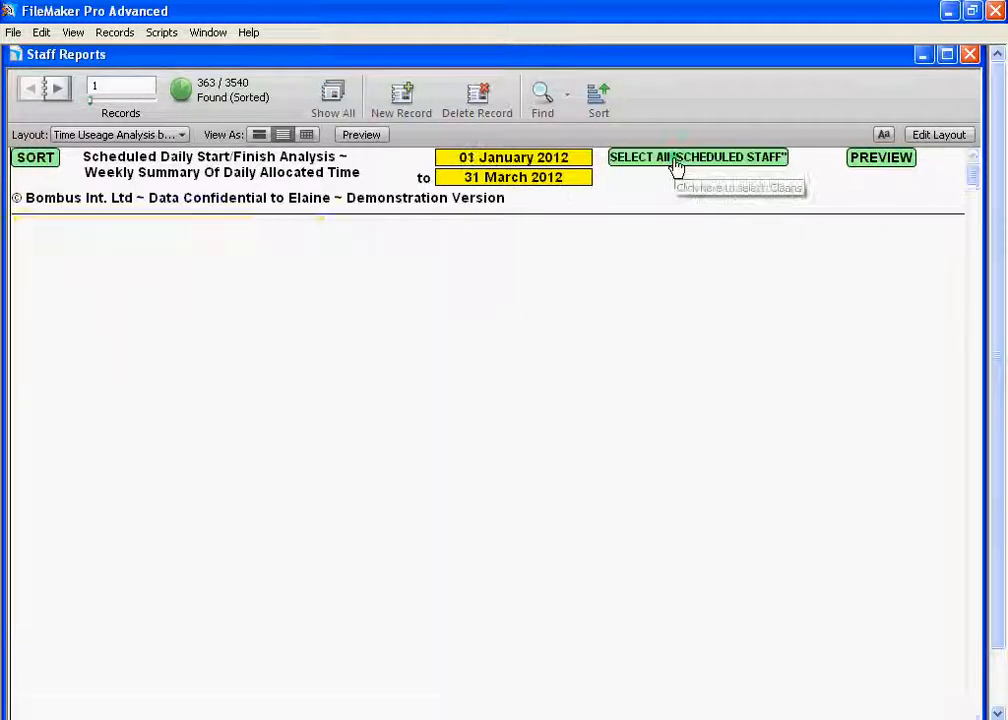